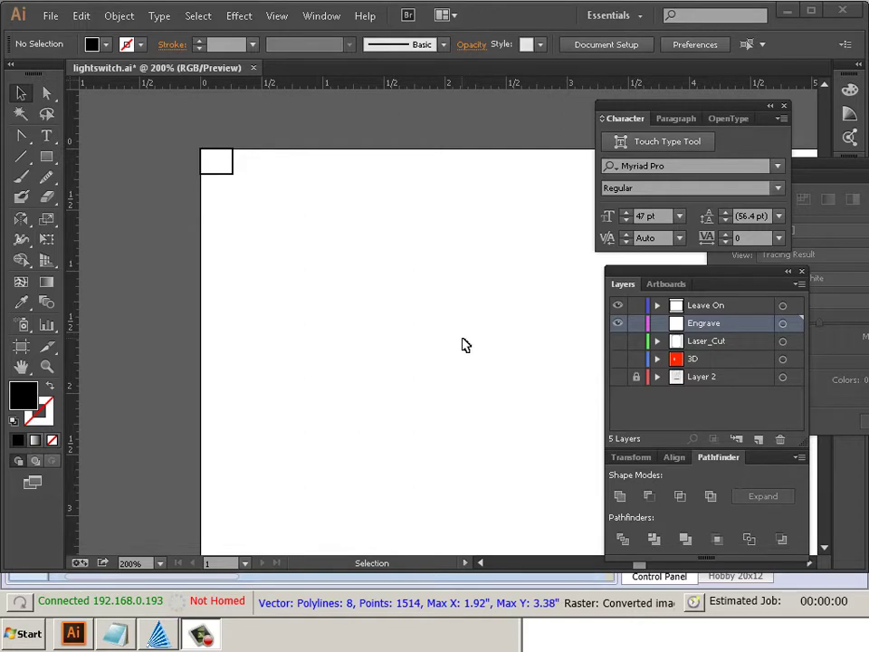
# Enter artboard-editing mode on Artboard 1 from Document Setup and check its X position of 6 in
pyautogui.click(54, 19)
pyautogui.click(73, 343)
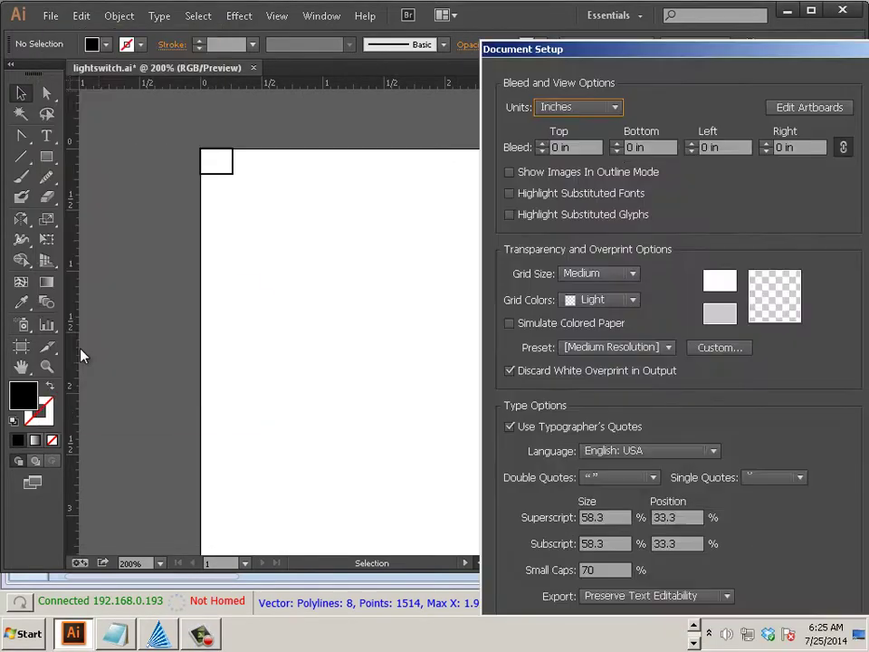
pyautogui.moveTo(737, 58); pyautogui.dragTo(571, 110)
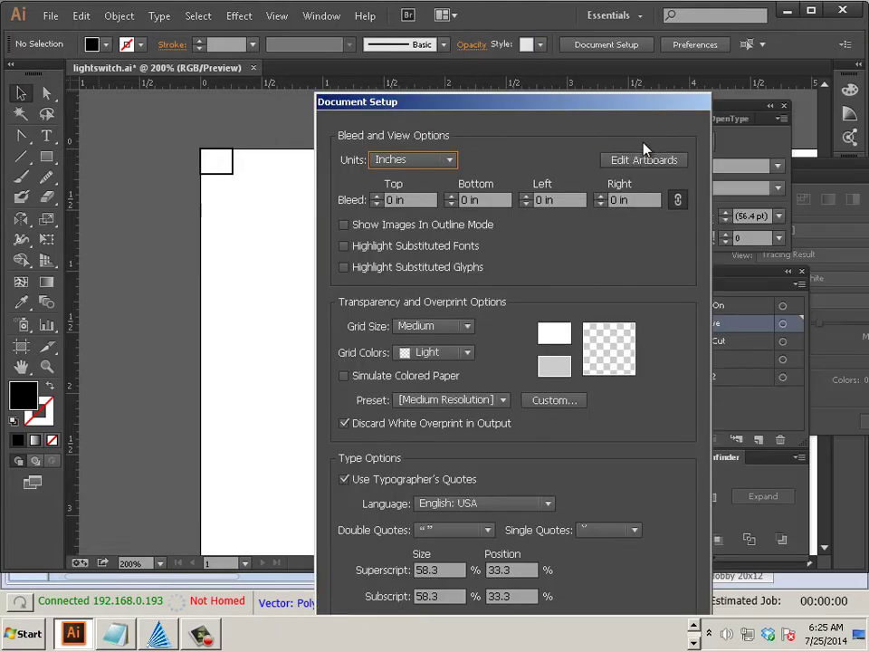
pyautogui.click(637, 163)
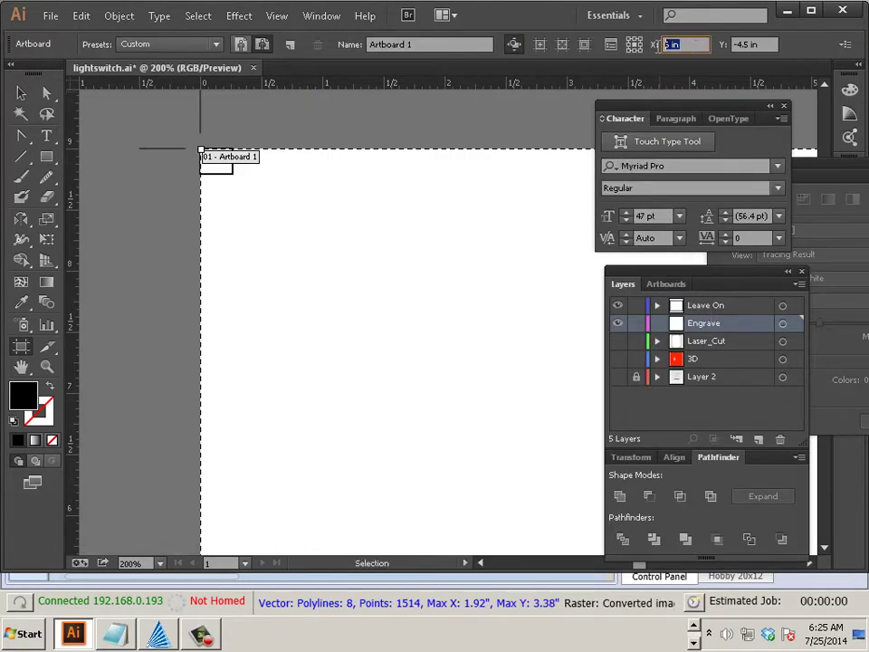
pyautogui.click(679, 45)
pyautogui.click(846, 47)
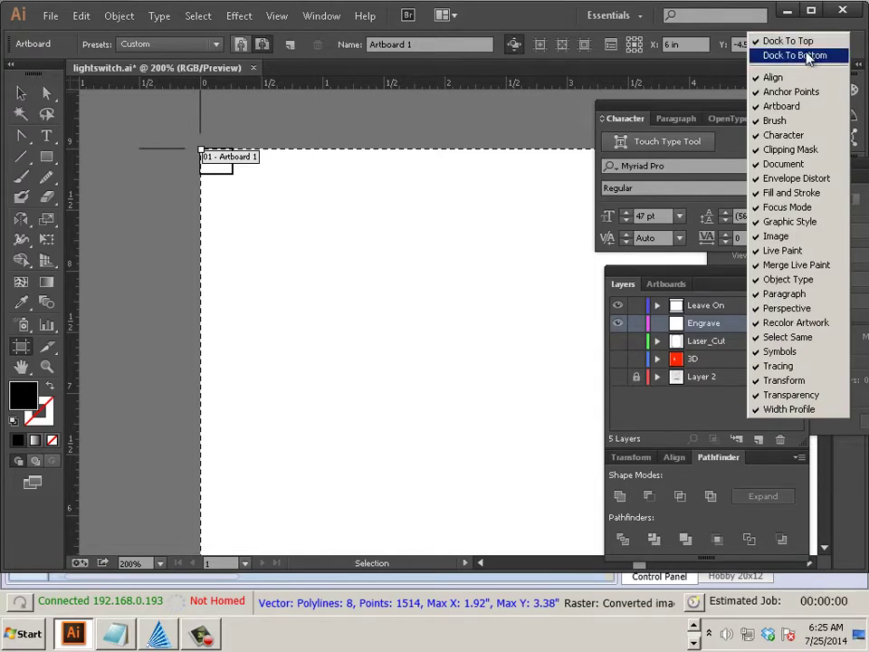
pyautogui.click(684, 73)
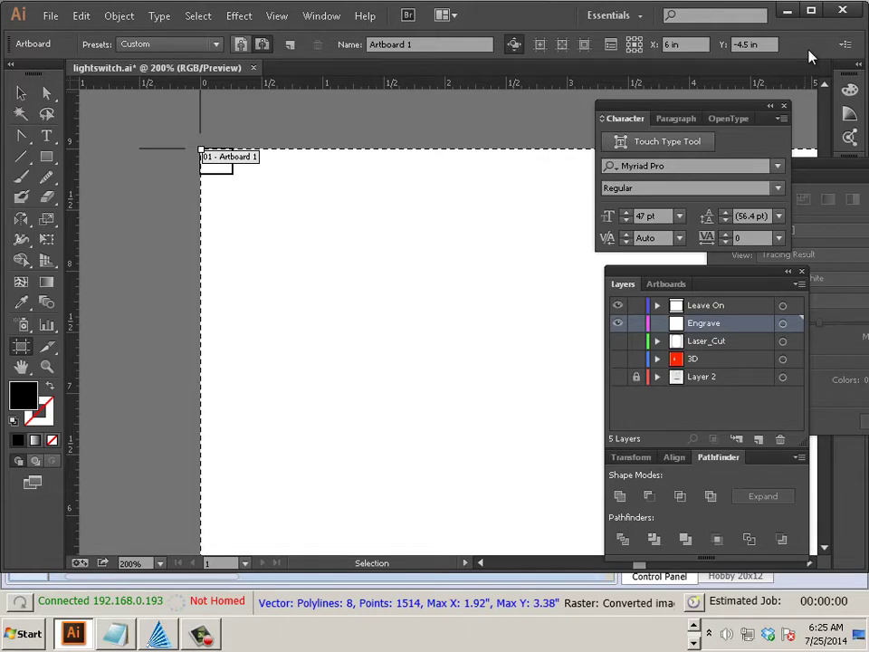
# Zoom out to see the whole artboard and confirm the rulers stay in inches
pyautogui.scroll(-1, 284, 219)
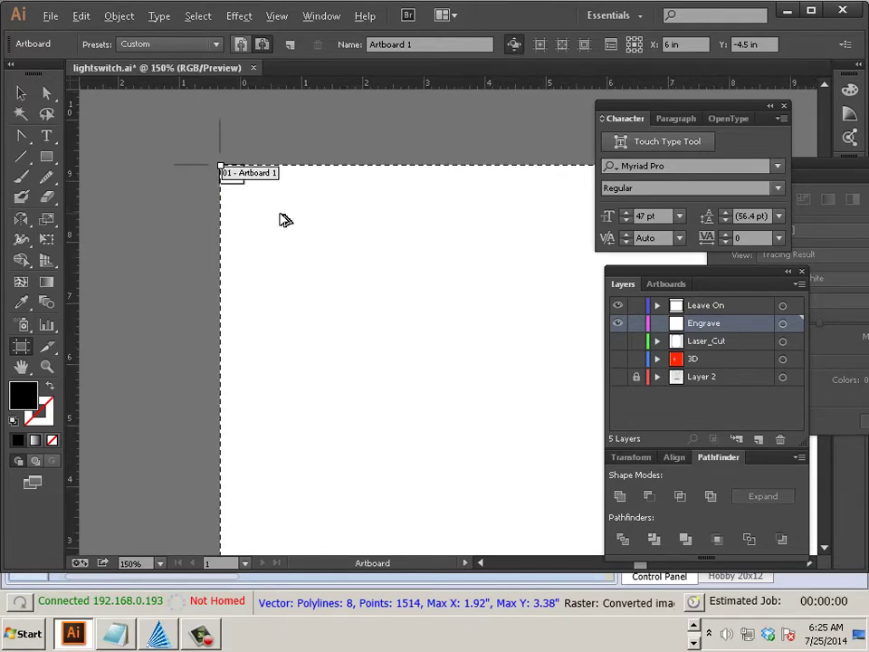
pyautogui.scroll(-1, 288, 220)
pyautogui.moveTo(379, 243); pyautogui.dragTo(229, 239)
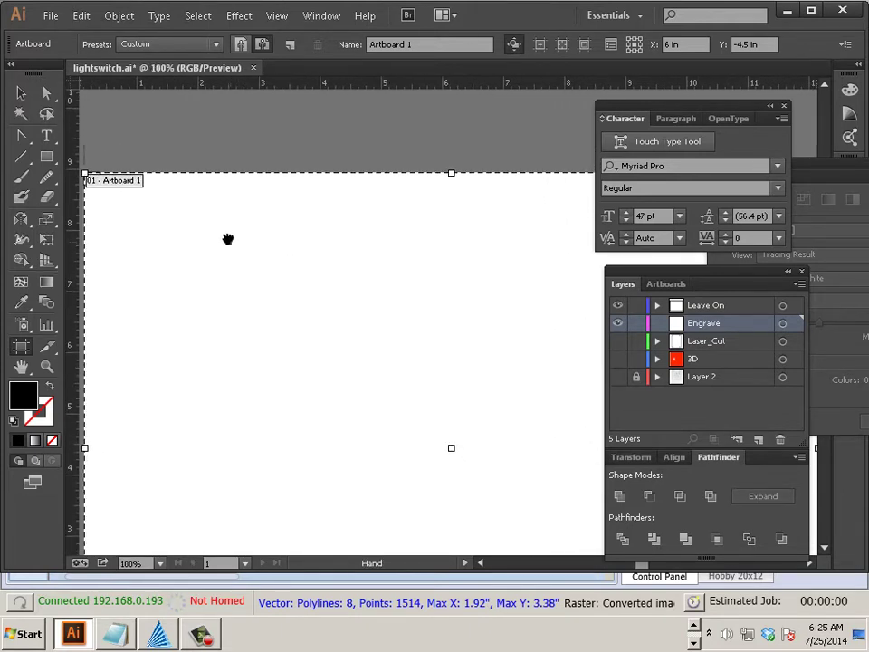
pyautogui.scroll(-3, 316, 262)
pyautogui.scroll(1, 316, 262)
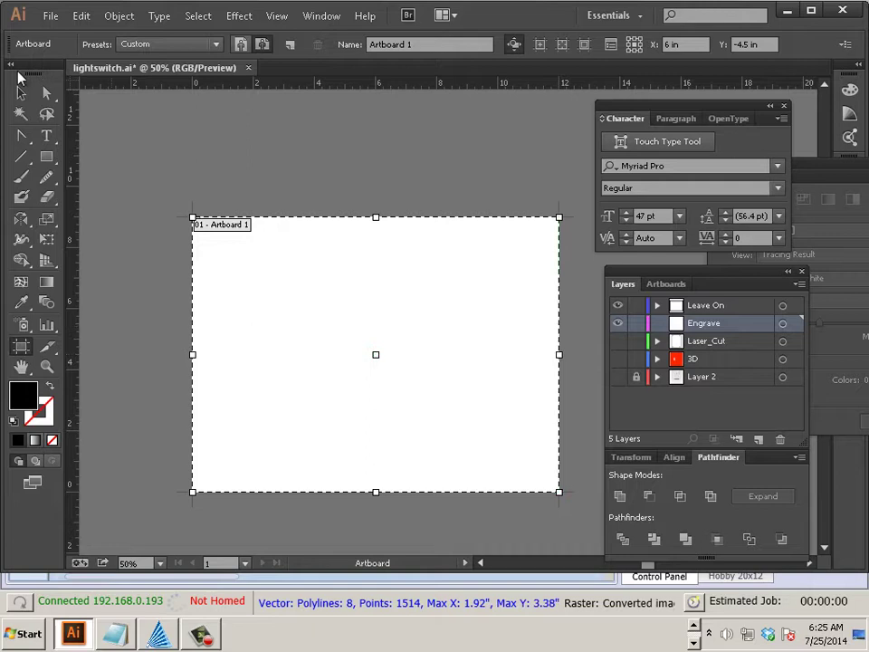
pyautogui.rightClick(74, 87)
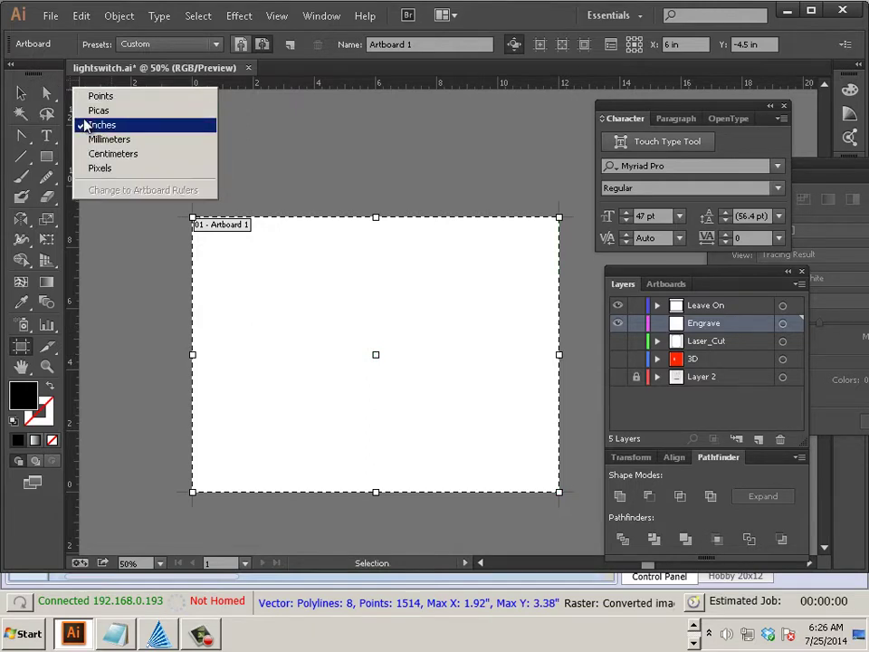
pyautogui.click(84, 125)
# Drag the artboard edges to 12 × 9 in, then show the Laser_Cut layer's plate outline
pyautogui.moveTo(559, 354)
pyautogui.mouseDown()
pyautogui.moveTo(550, 353)
pyautogui.moveTo(558, 355)
pyautogui.mouseUp()
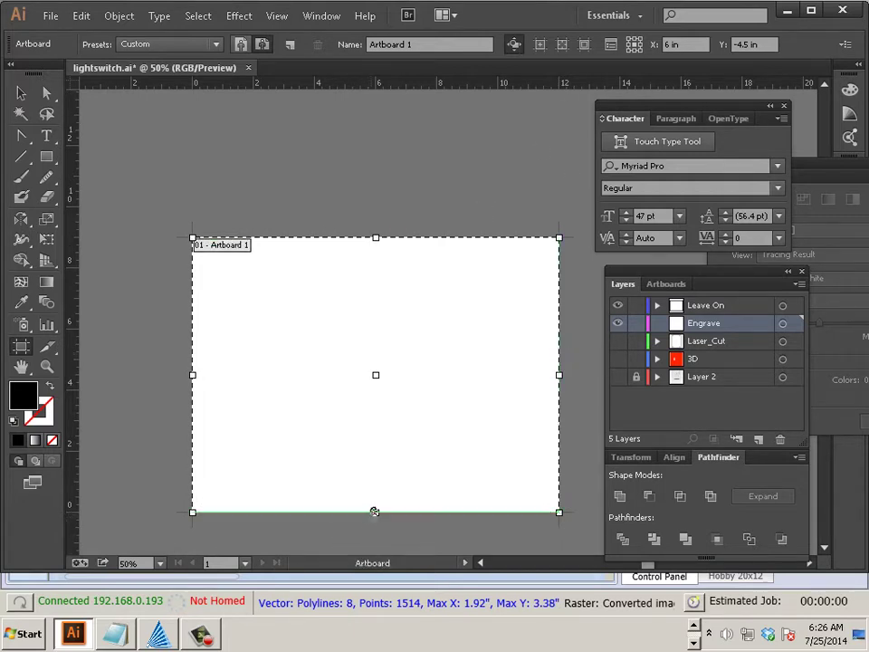
pyautogui.moveTo(375, 512)
pyautogui.mouseDown()
pyautogui.moveTo(375, 475)
pyautogui.moveTo(371, 511)
pyautogui.mouseUp()
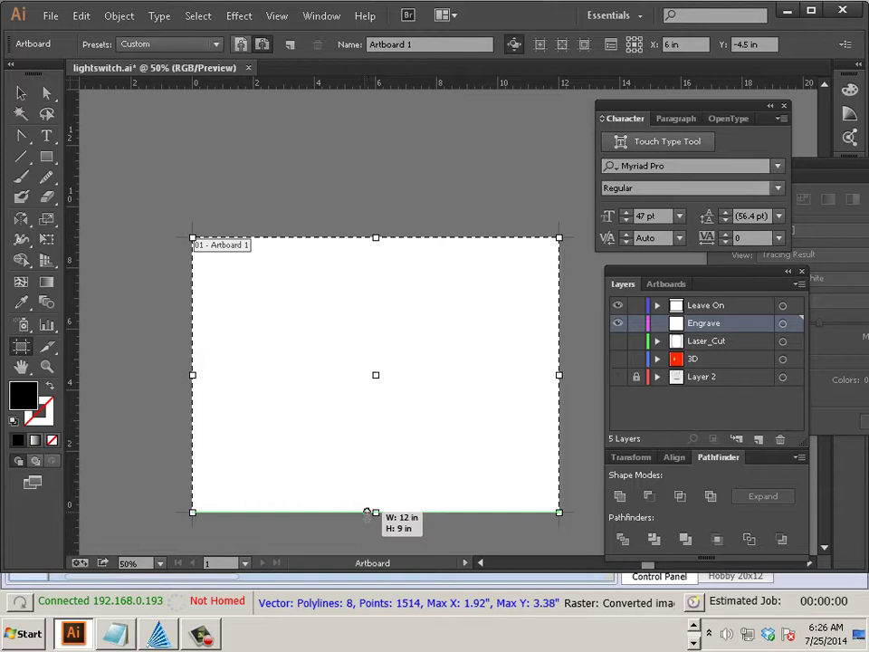
pyautogui.moveTo(369, 513); pyautogui.dragTo(369, 512)
pyautogui.moveTo(371, 241)
pyautogui.mouseDown()
pyautogui.moveTo(364, 272)
pyautogui.moveTo(364, 240)
pyautogui.mouseUp()
pyautogui.click(22, 93)
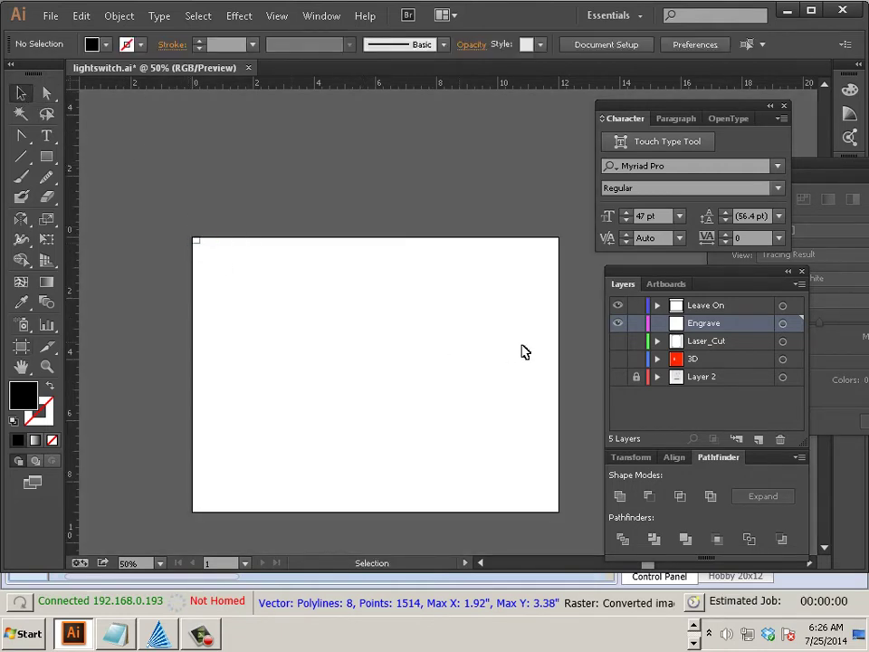
pyautogui.click(618, 341)
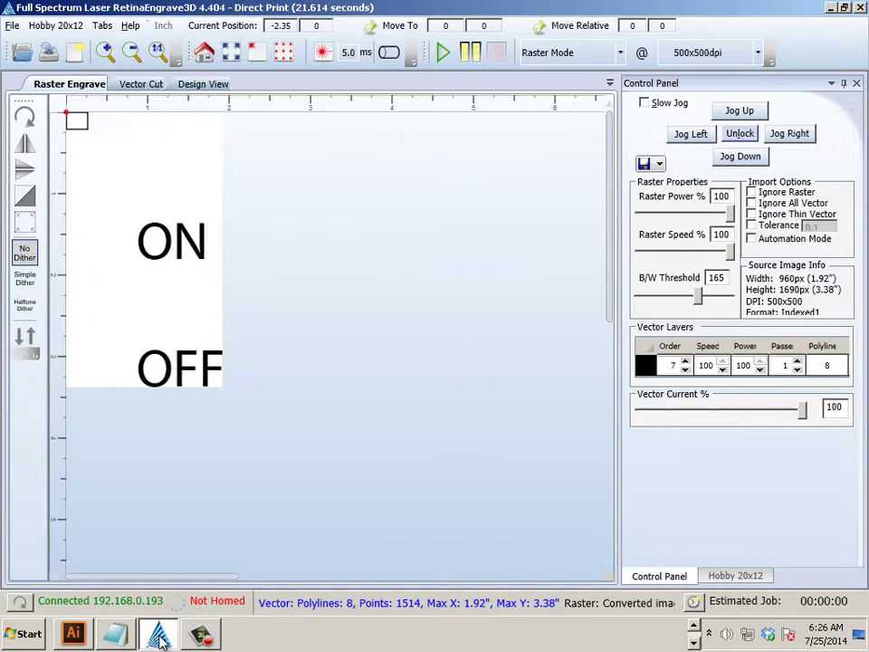
# Close RetinaEngrave to discard the old ON/OFF job, relaunch it empty, and return to Illustrator
pyautogui.click(157, 634)
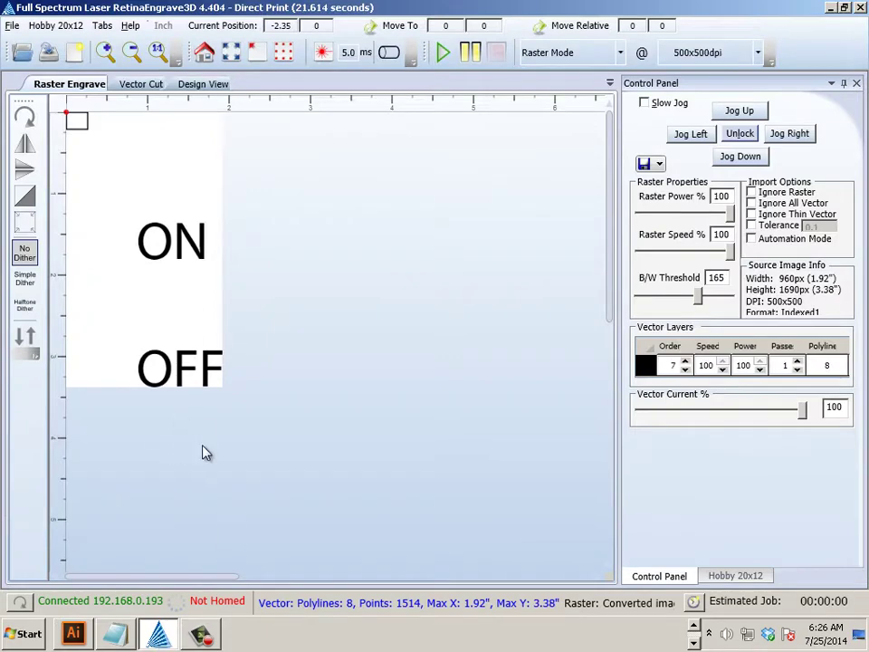
pyautogui.click(856, 8)
pyautogui.click(24, 639)
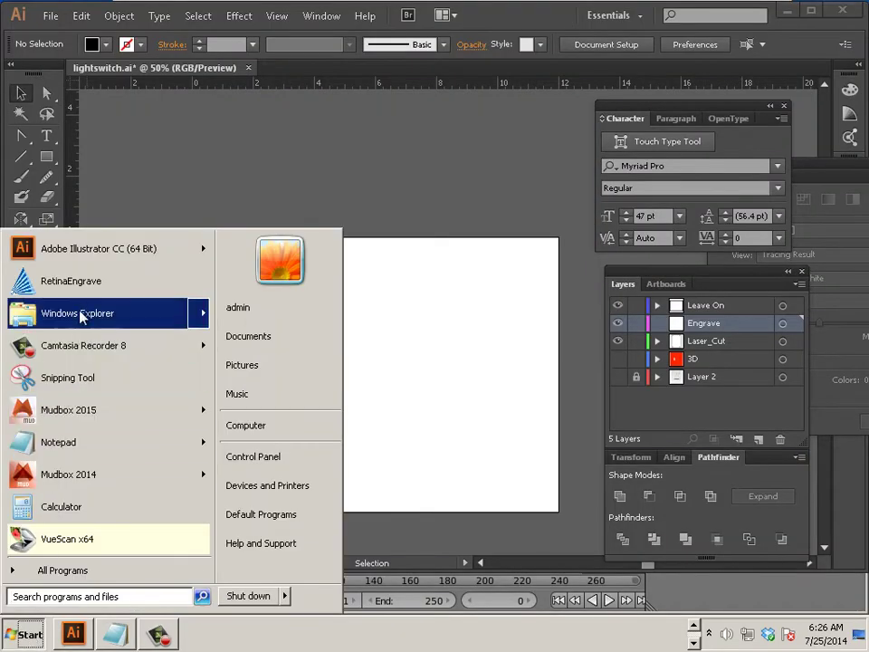
pyautogui.click(76, 284)
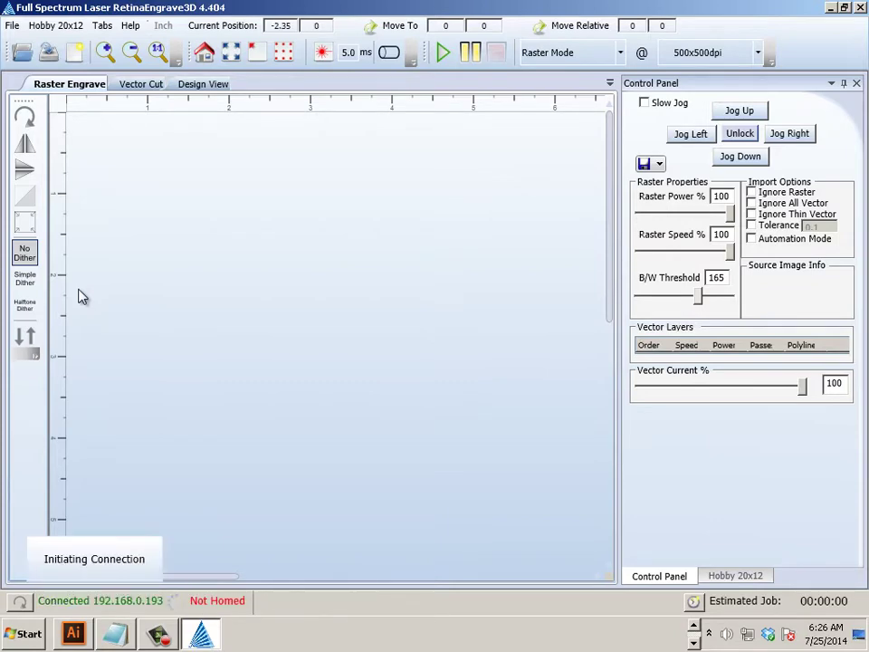
pyautogui.hotkey('alt', 'Tab')
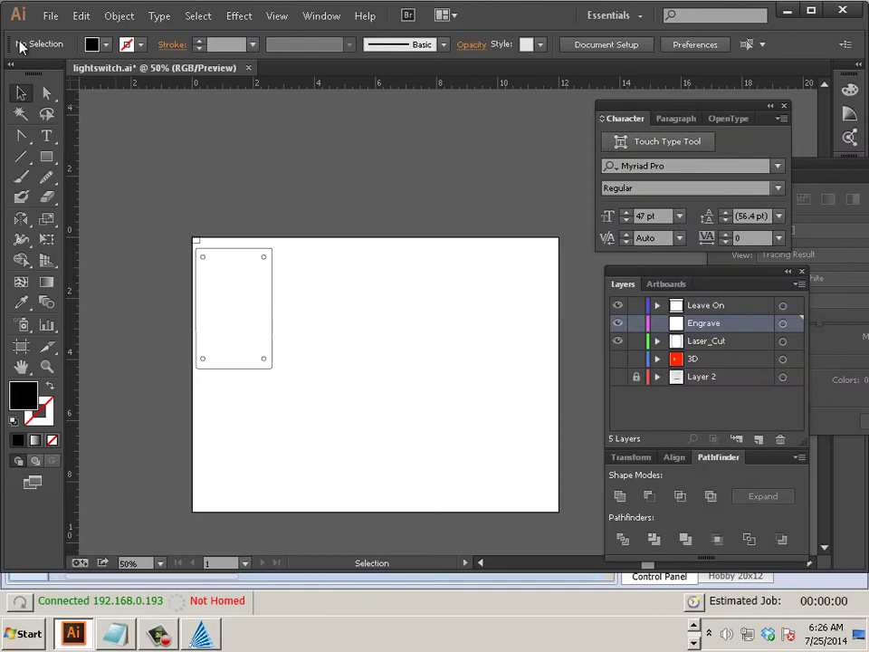
# Save As over the existing lightswitch file, confirming the replacement
pyautogui.click(51, 15)
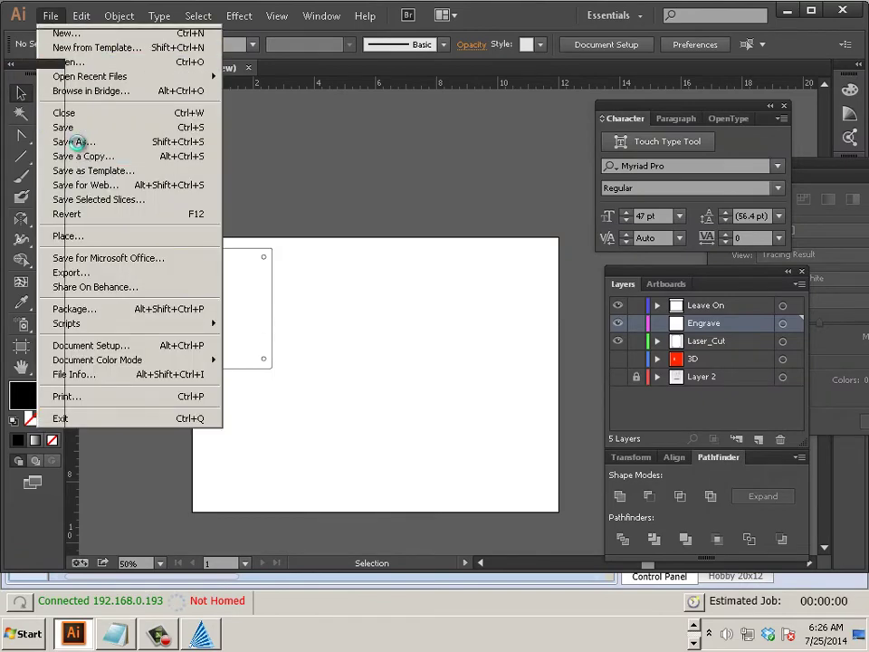
pyautogui.click(60, 141)
pyautogui.click(185, 111)
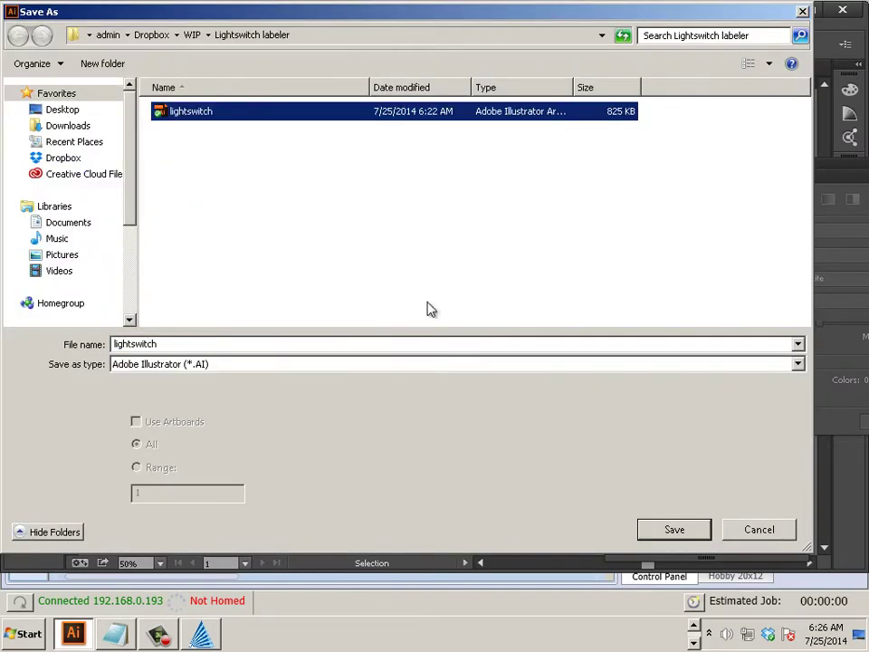
pyautogui.click(679, 525)
pyautogui.click(481, 376)
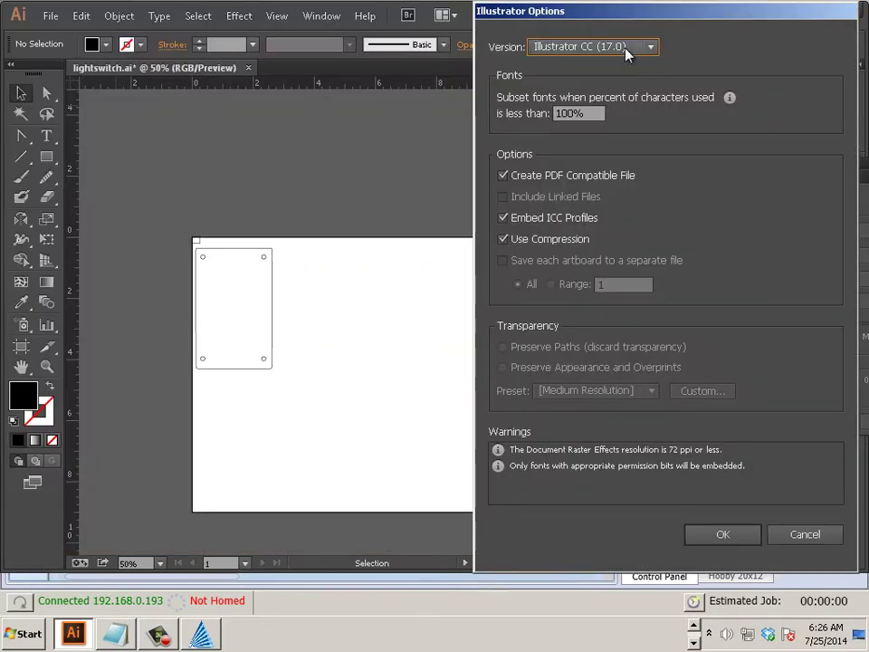
# Set the save version to Illustrator CS4 and accept the legacy-format warning
pyautogui.click(602, 46)
pyautogui.click(595, 146)
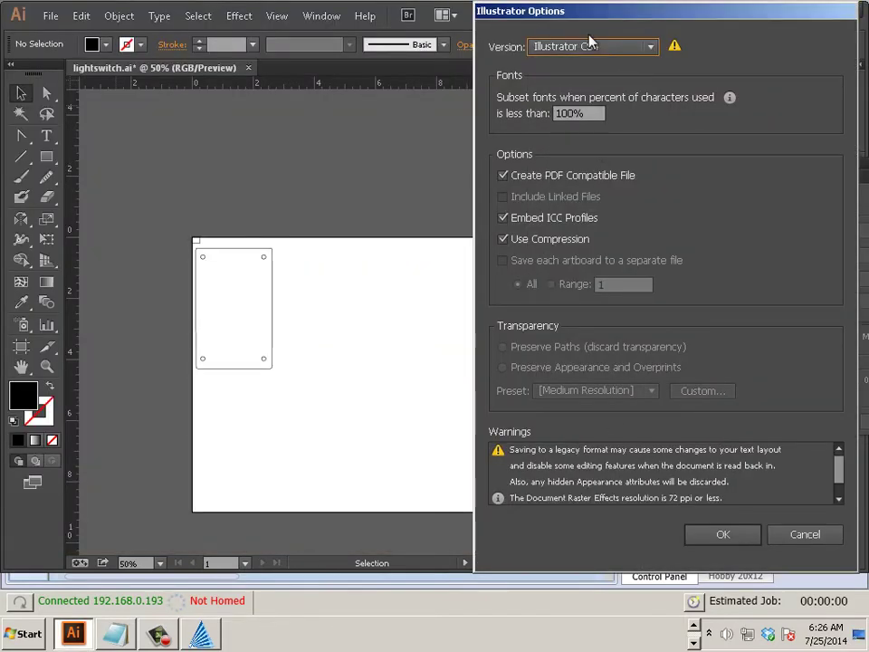
pyautogui.click(715, 533)
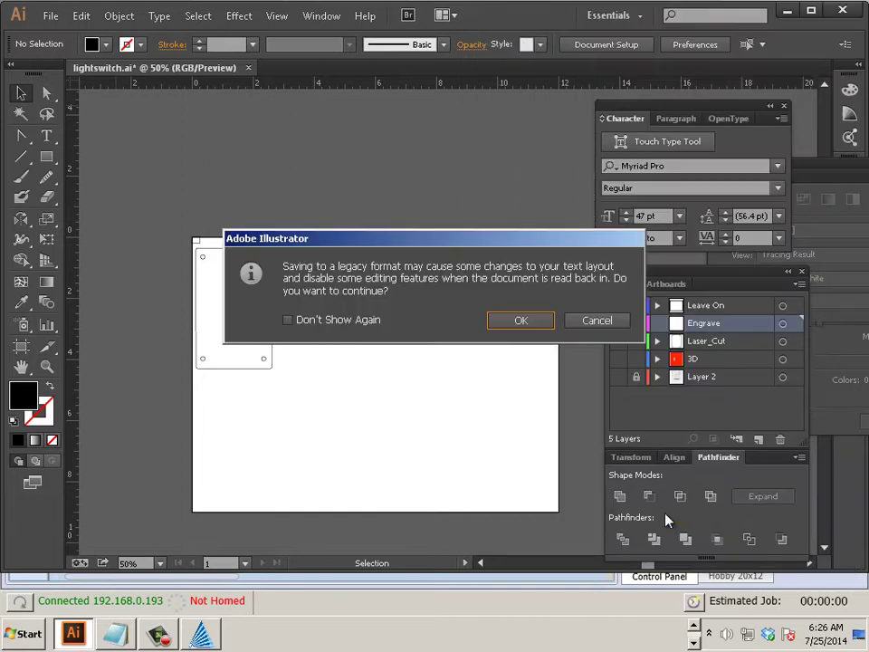
pyautogui.click(518, 324)
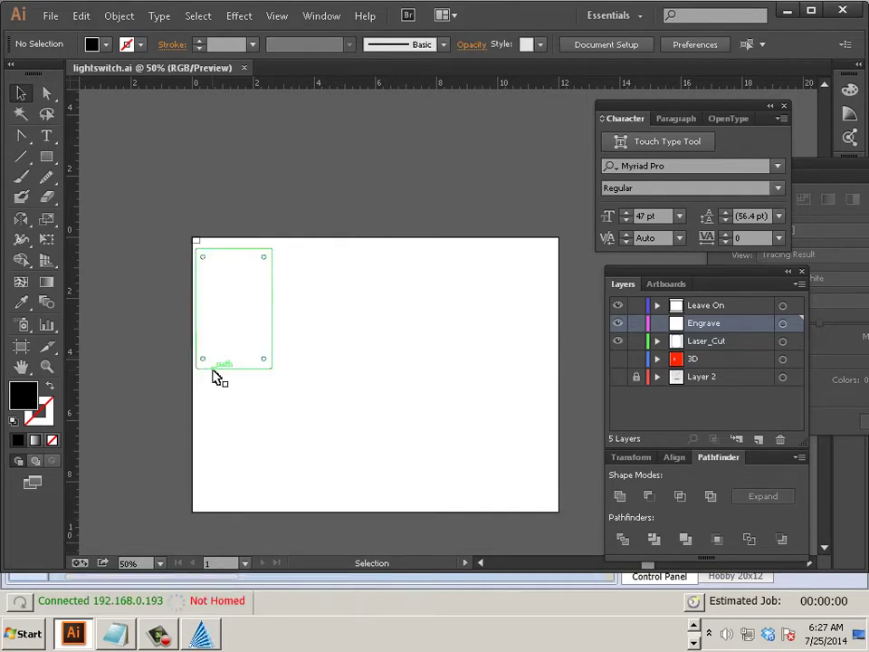
# Glance at RetinaEngrave's empty workspace, then return to Illustrator's File menu
pyautogui.click(200, 632)
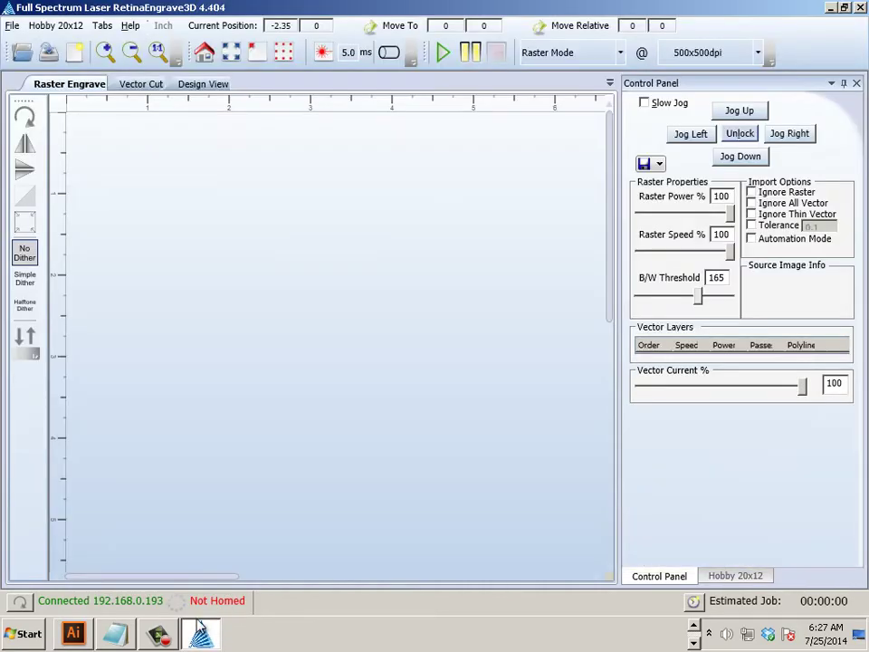
pyautogui.click(73, 634)
pyautogui.click(50, 18)
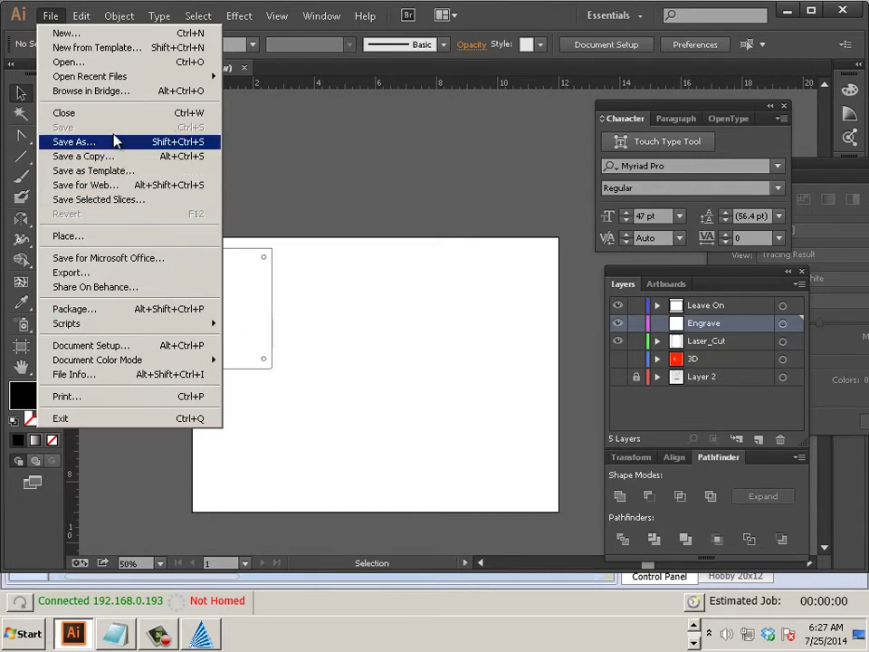
# Set up printing to the Full Spectrum Engineering Driver with FSL Hobby Series Gen5 20x12 media
pyautogui.click(184, 398)
pyautogui.moveTo(82, 94); pyautogui.dragTo(601, 145)
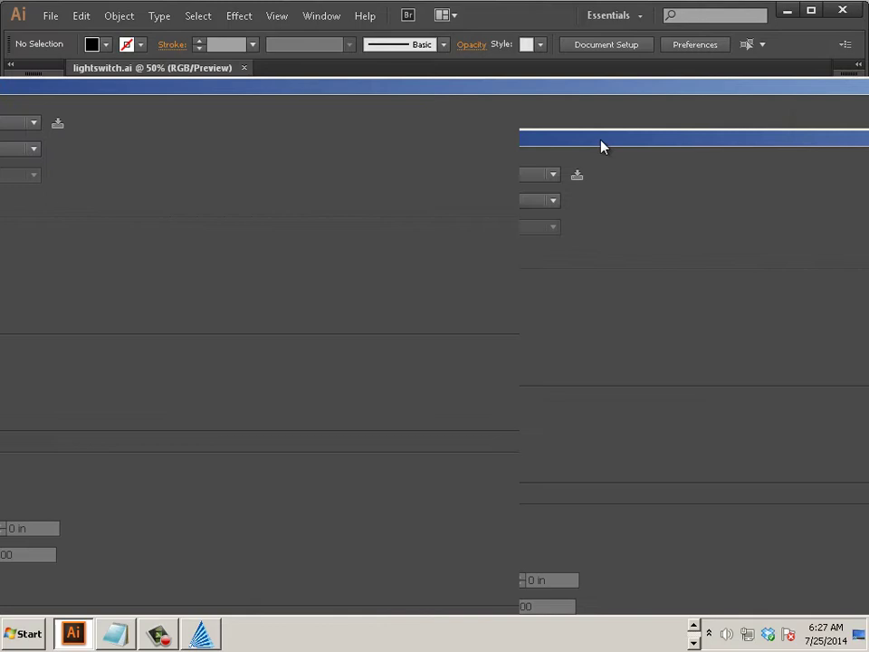
pyautogui.click(425, 201)
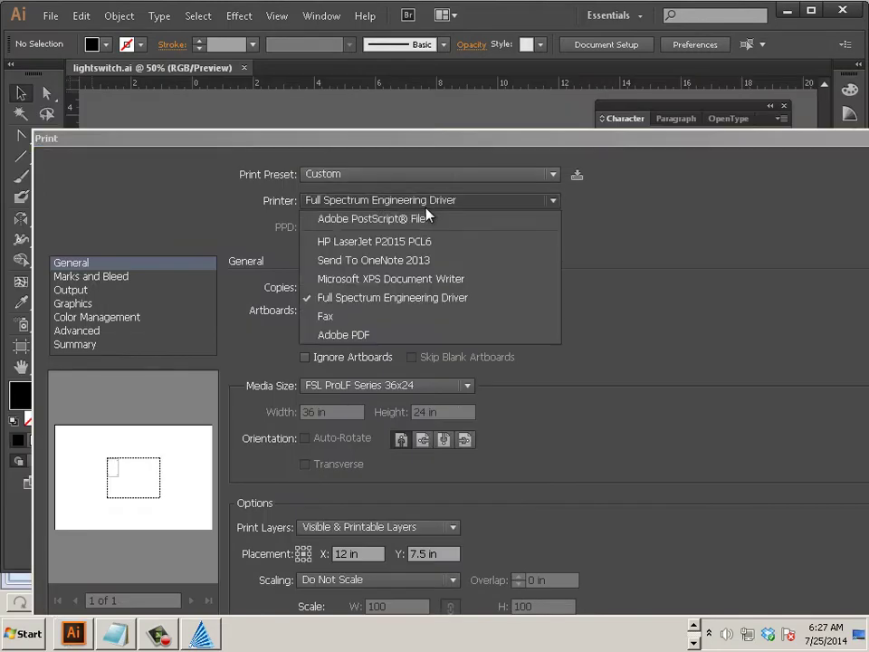
pyautogui.click(366, 298)
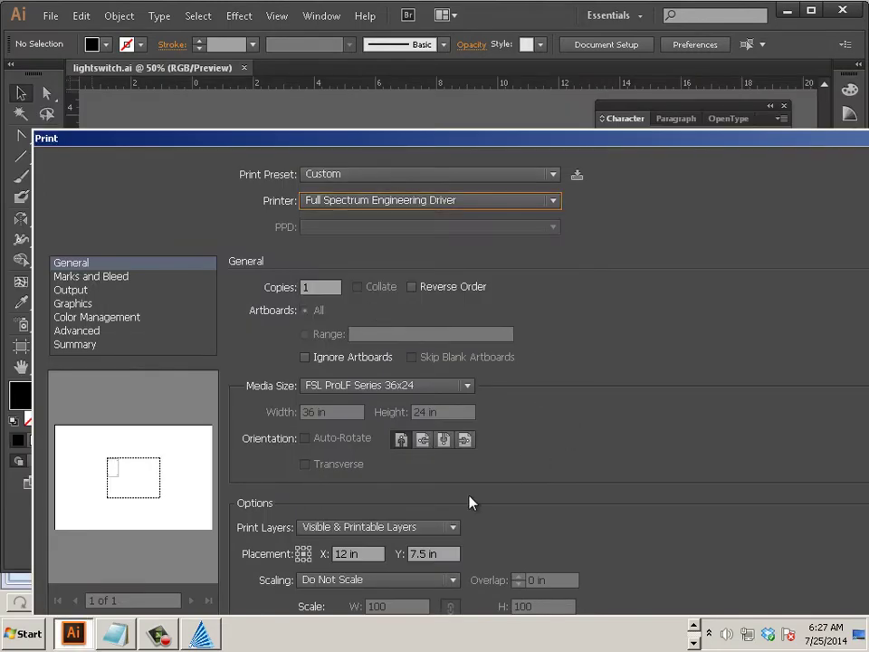
pyautogui.click(425, 528)
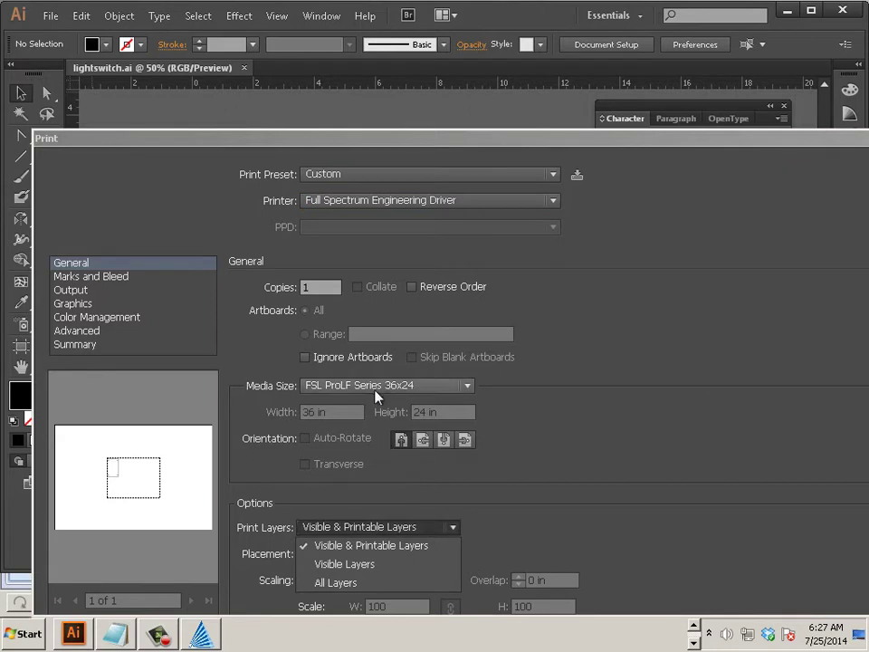
pyautogui.click(458, 387)
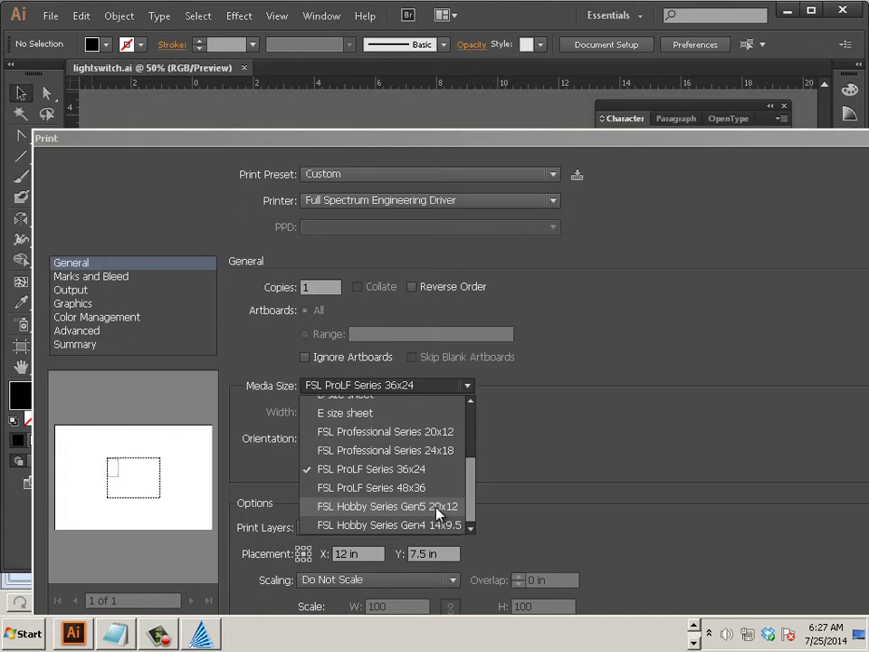
pyautogui.click(413, 513)
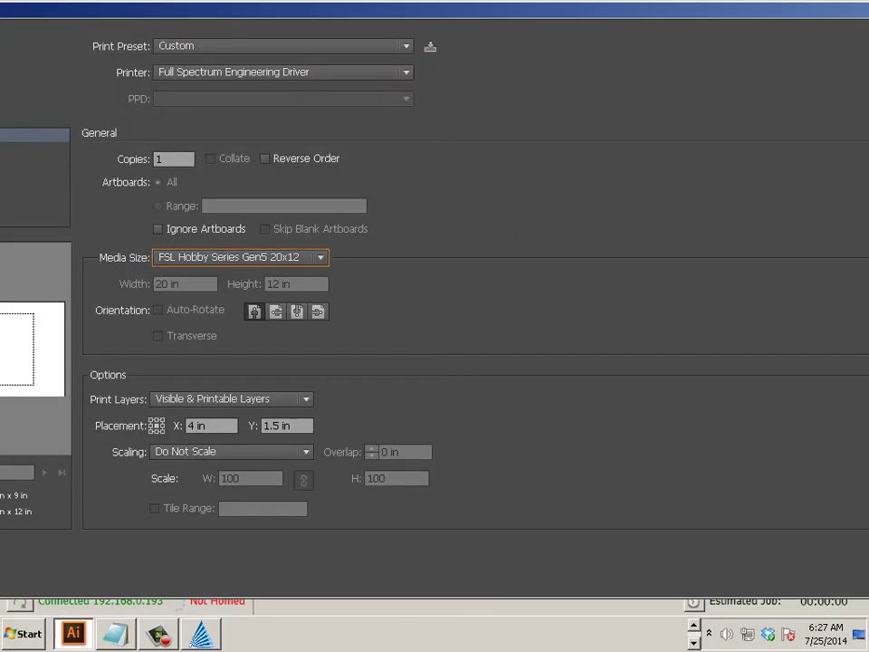
# Print the plate to RetinaEngrave, set the vector layer to speed 12, power 75, and view the Vector Cut
pyautogui.press('Return')
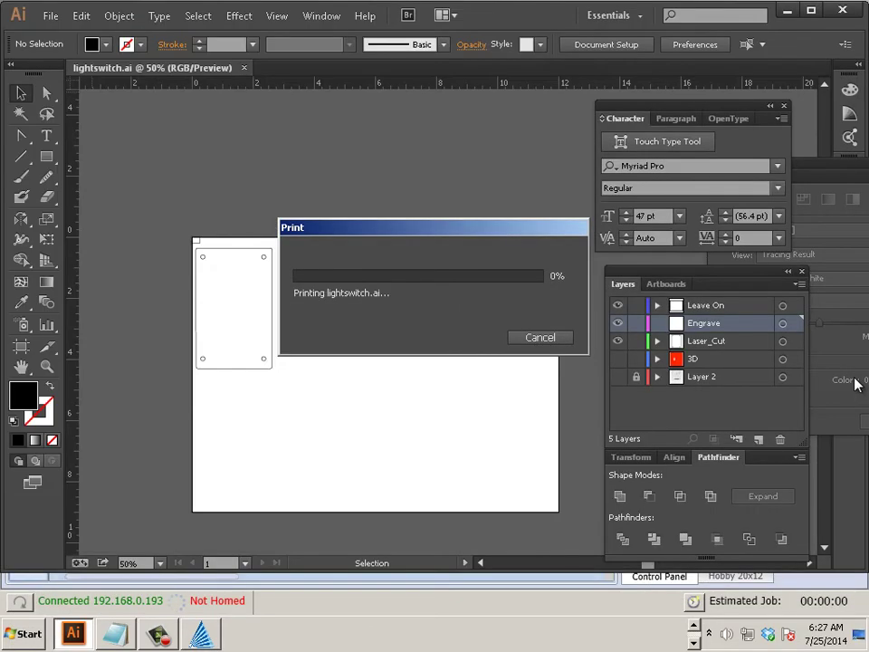
pyautogui.click(208, 636)
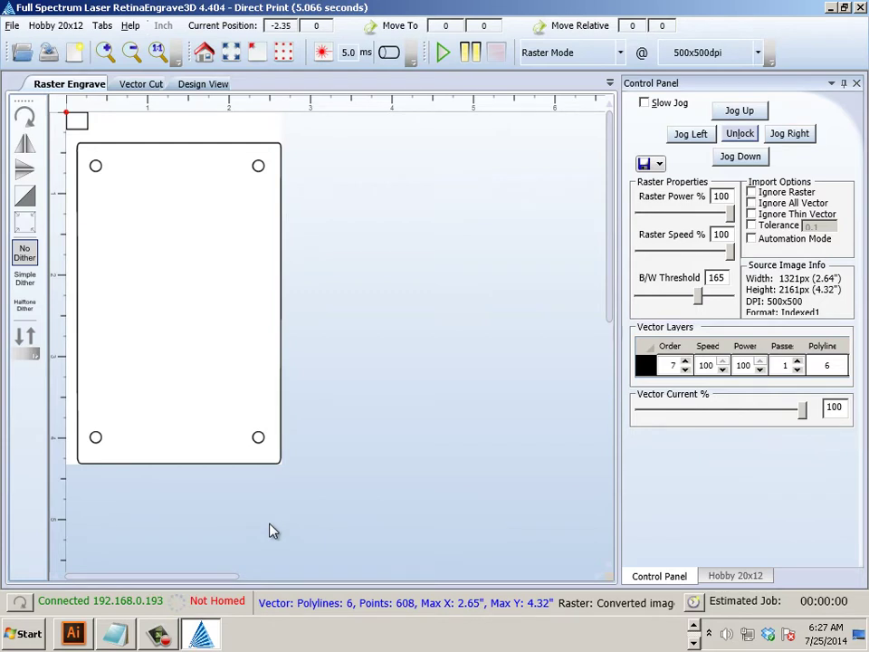
pyautogui.doubleClick(706, 364)
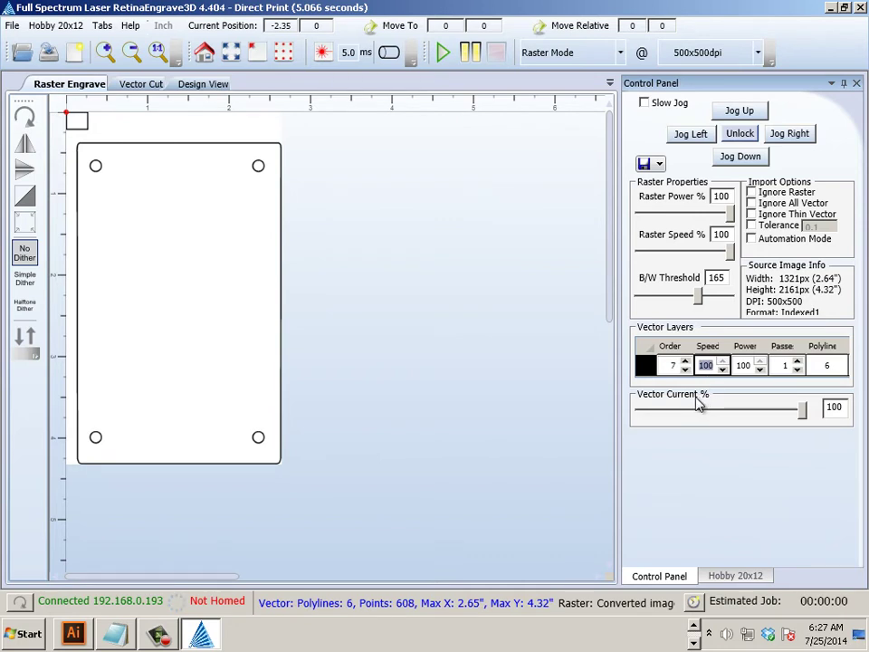
pyautogui.write('12')
pyautogui.doubleClick(744, 365)
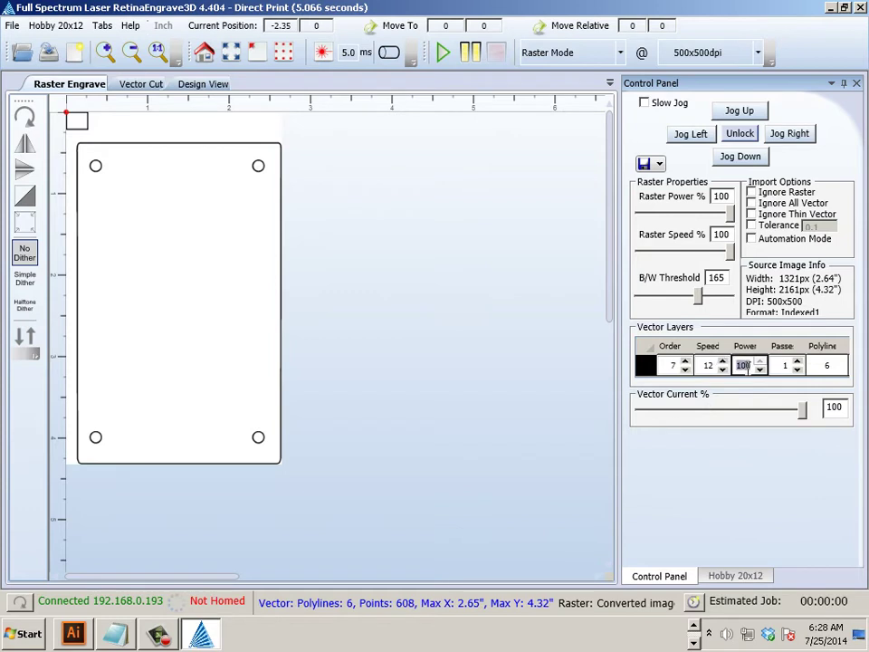
pyautogui.write('16')
pyautogui.write('5')
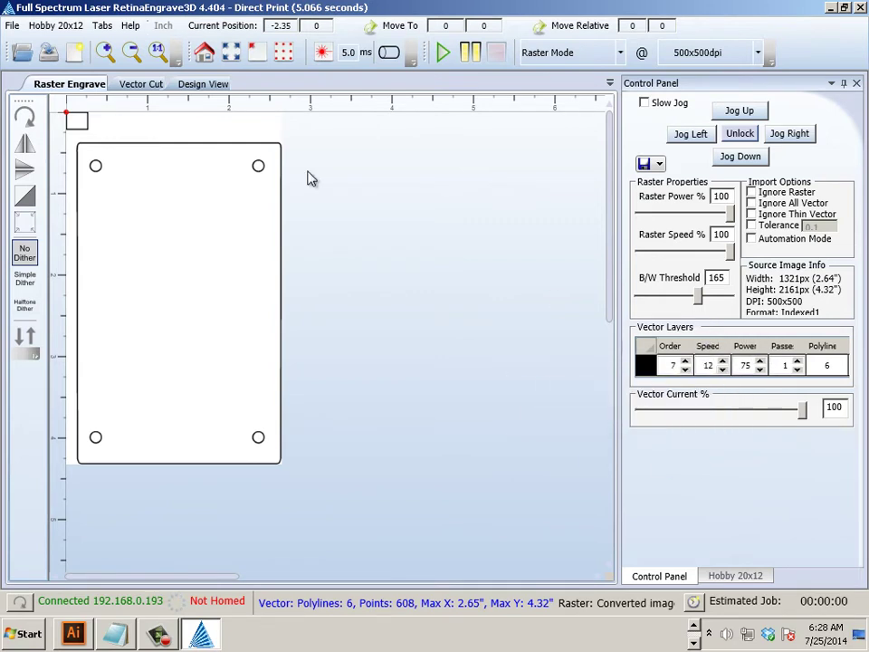
pyautogui.click(136, 88)
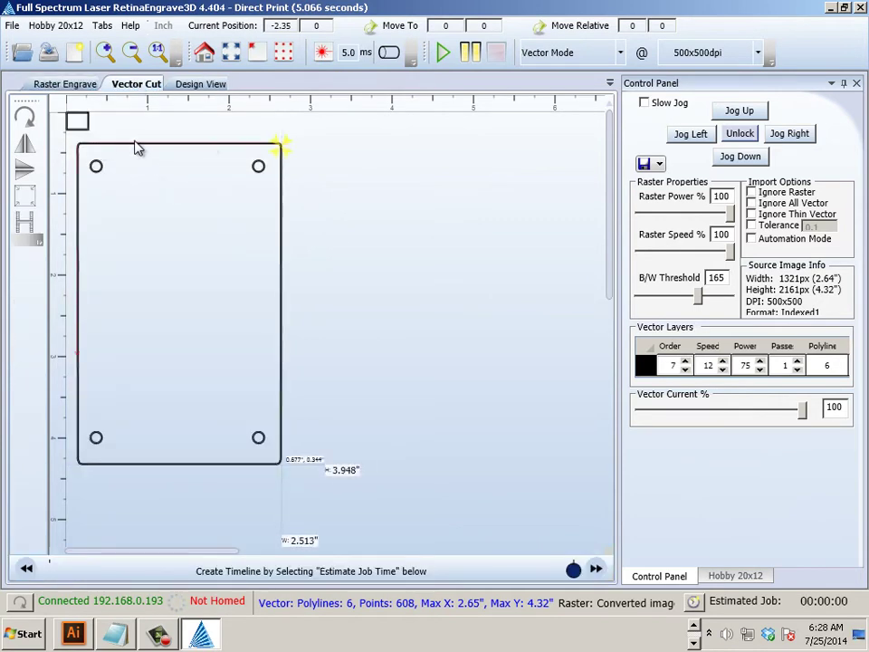
pyautogui.hotkey('alt', 'Tab')
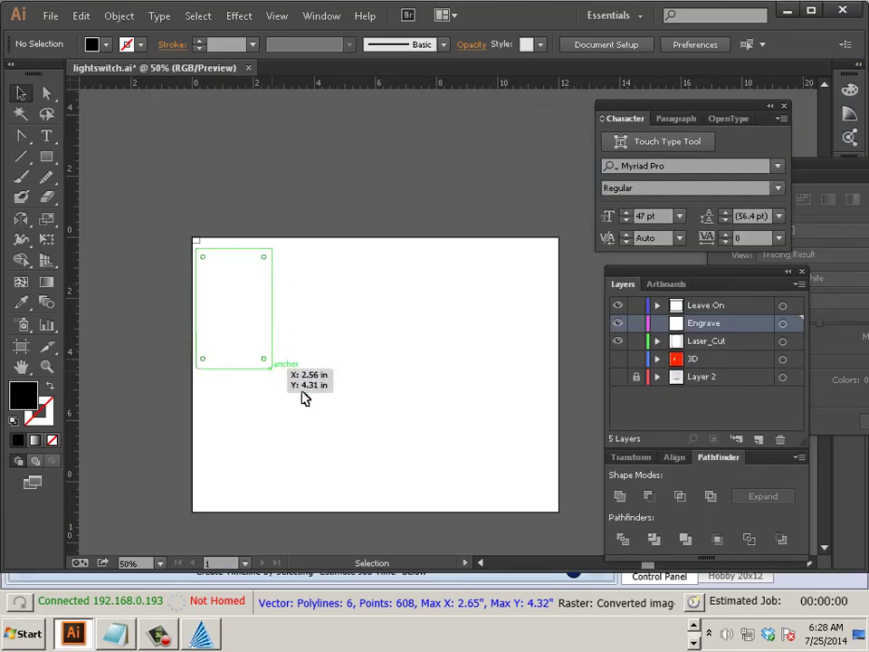
# Select the plate outline and its four holes and set their stroke weight to 0.1 pt
pyautogui.moveTo(312, 400); pyautogui.dragTo(144, 173)
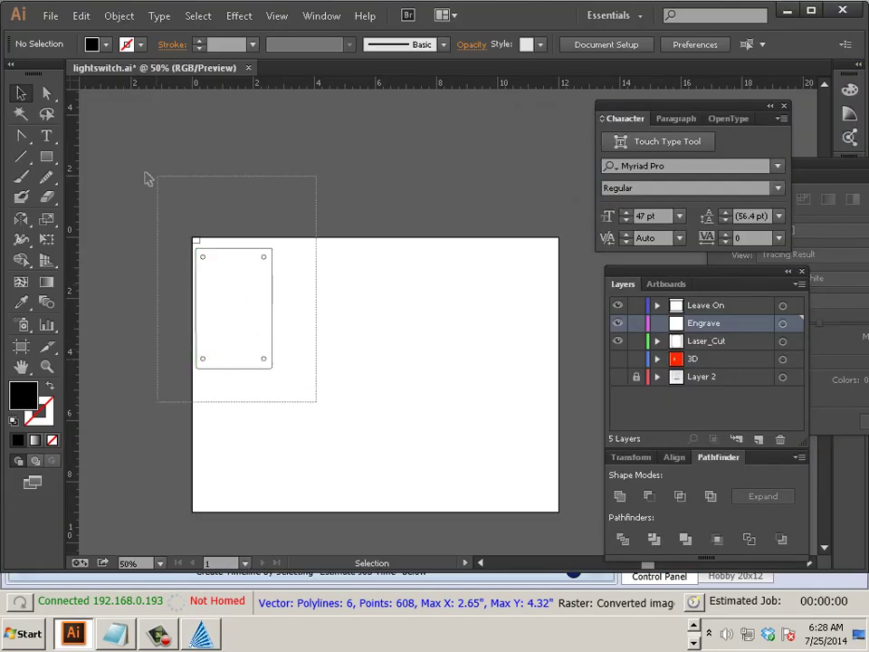
pyautogui.click(222, 44)
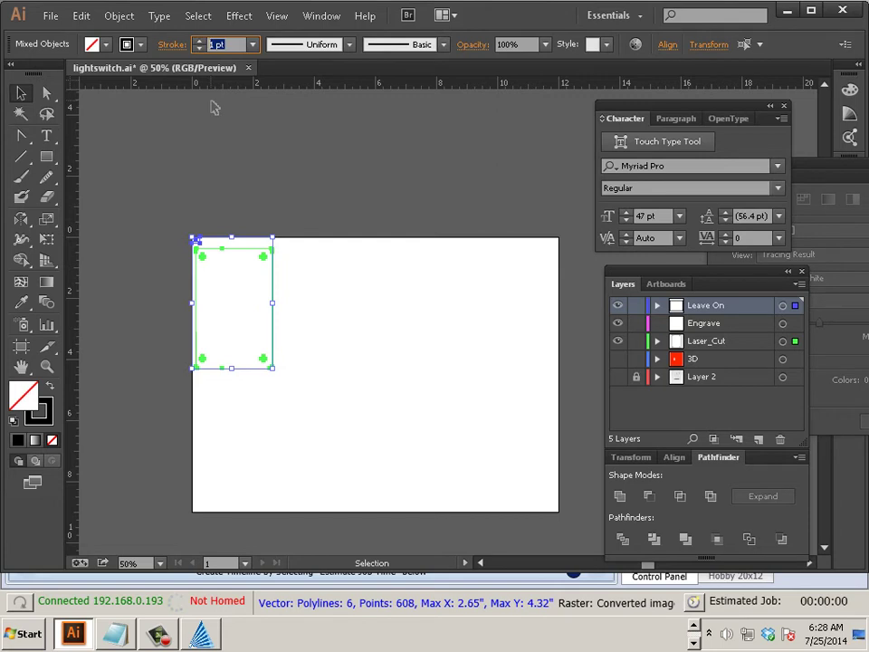
pyautogui.write('0.1')
pyautogui.press('Return')
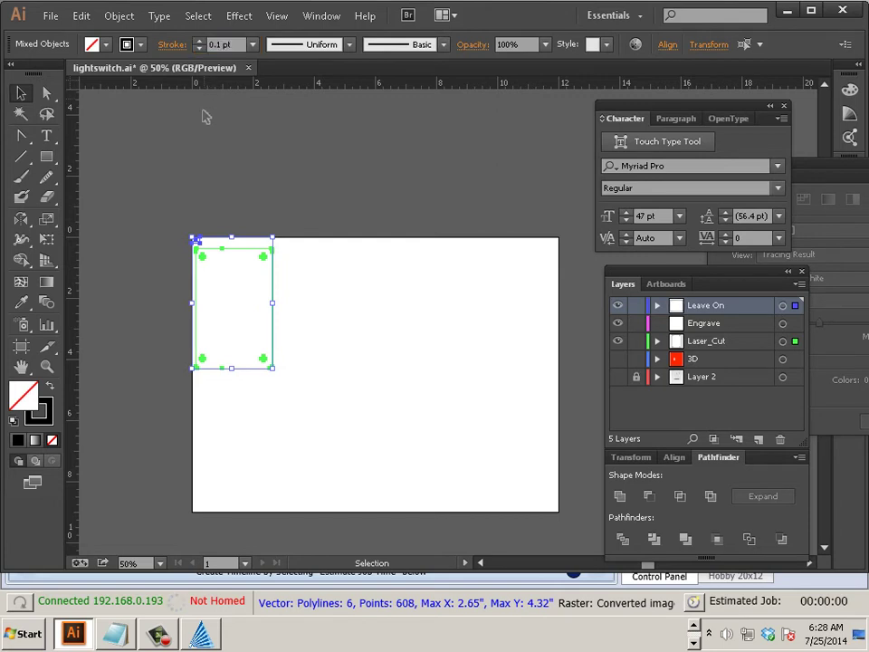
# Deselect and reselect the plate artwork, then zoom to inspect the thin strokes
pyautogui.click(175, 208)
pyautogui.moveTo(151, 217); pyautogui.dragTo(261, 348)
pyautogui.click(178, 245)
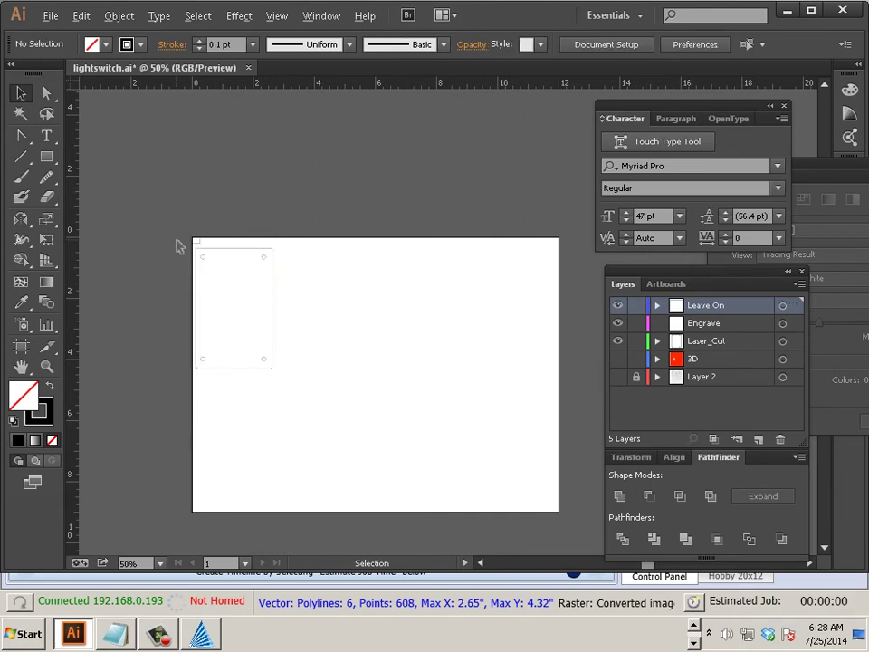
pyautogui.scroll(3, 178, 246)
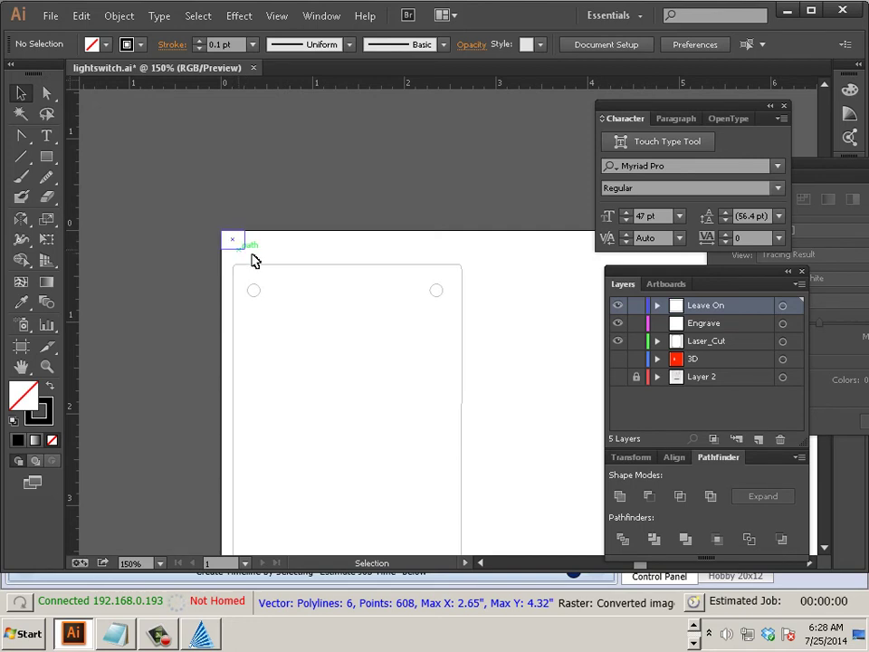
pyautogui.scroll(-1, 272, 268)
pyautogui.scroll(-1, 272, 271)
pyautogui.scroll(-2, 272, 271)
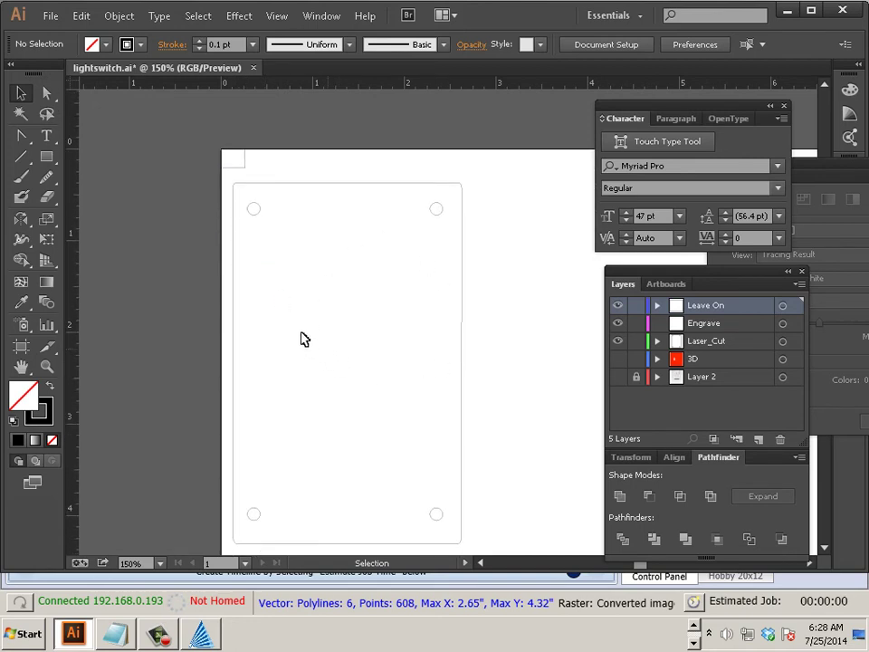
# Reprint the 0.1 pt plate outline to the Full Spectrum Engineering Driver
pyautogui.click(47, 17)
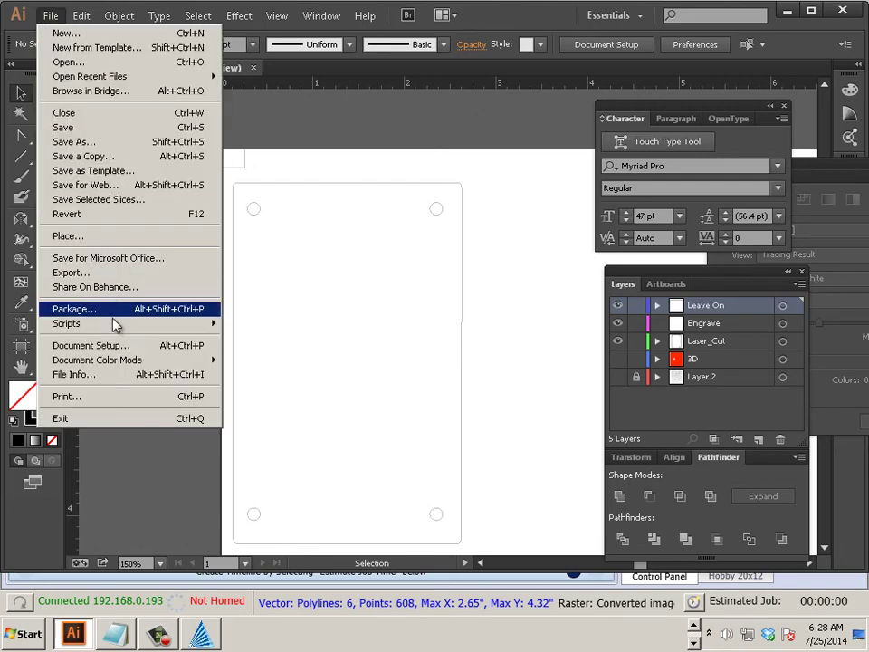
pyautogui.click(108, 403)
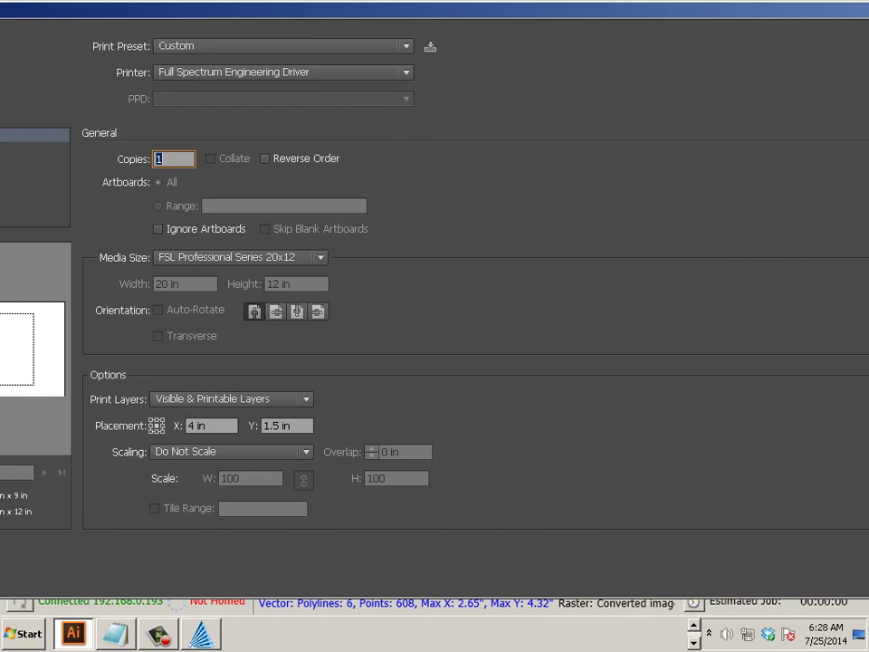
pyautogui.press('Return')
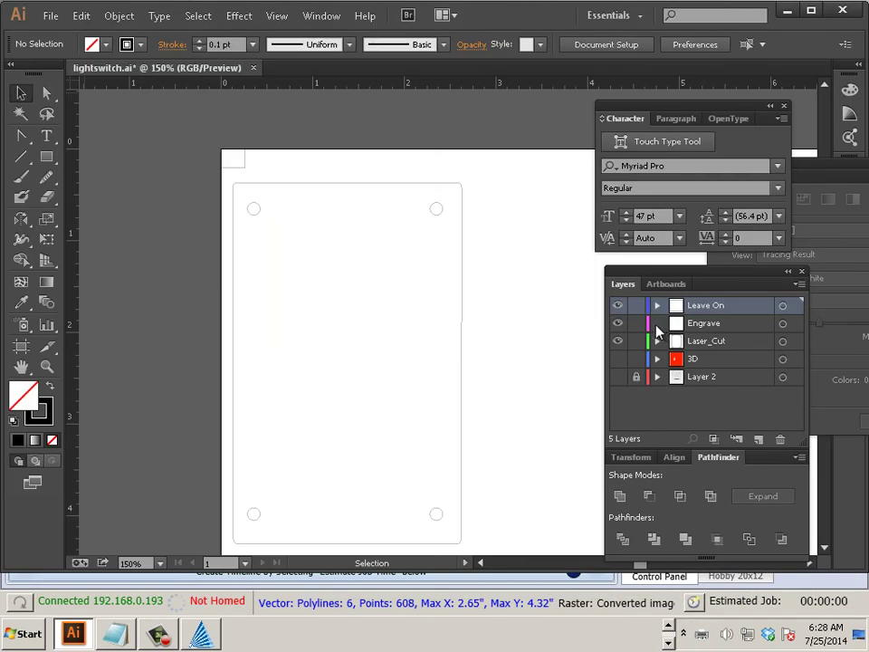
# Inspect the reprinted 6-polyline outline (2.632 × 4.312 in) in RetinaEngrave, then deselect it
pyautogui.click(201, 636)
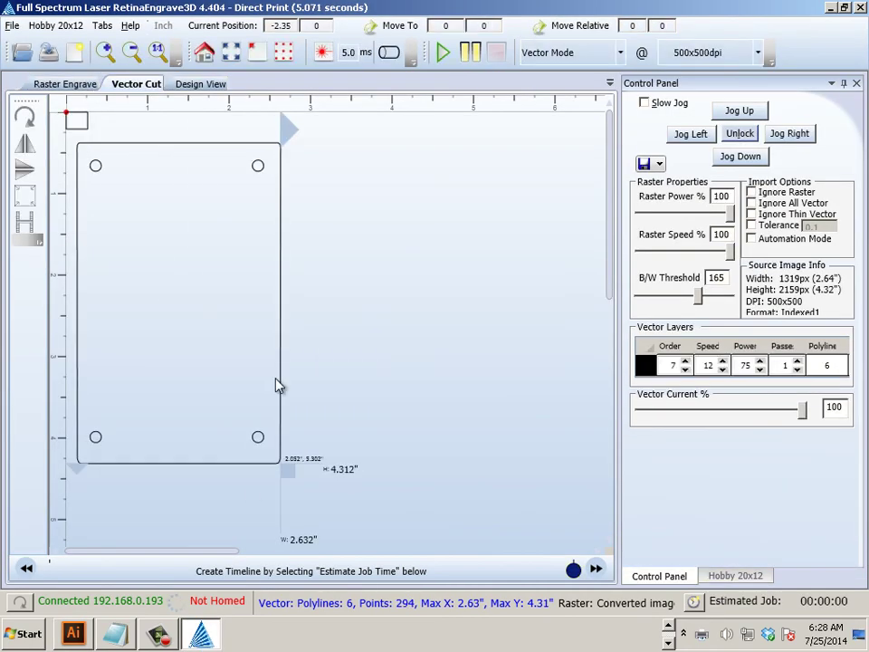
pyautogui.click(280, 223)
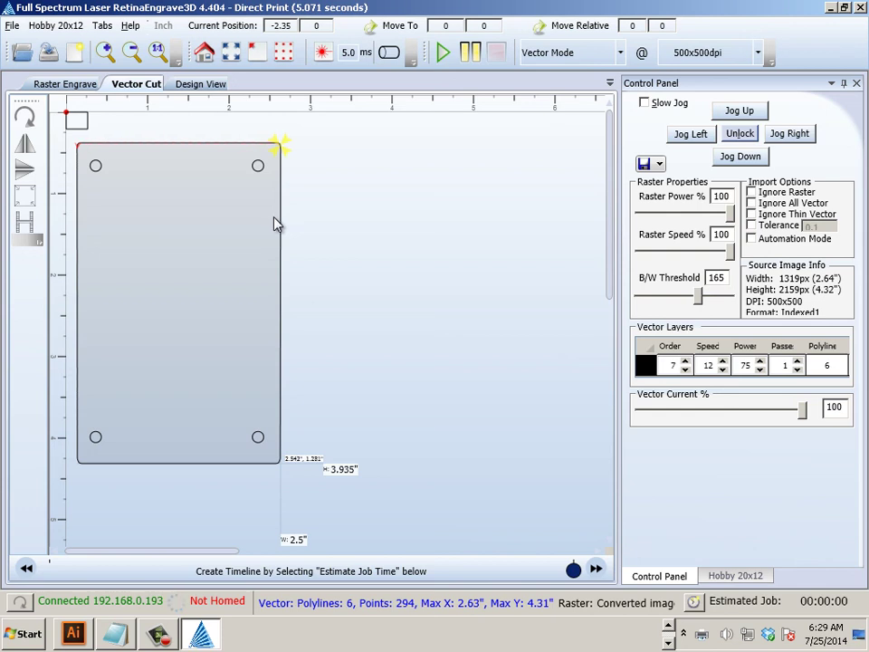
pyautogui.click(397, 236)
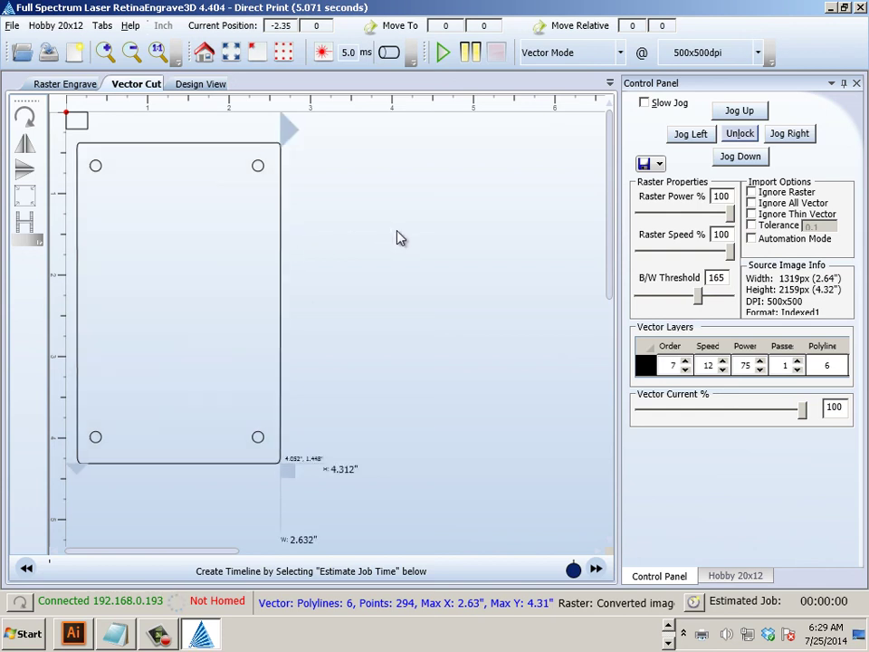